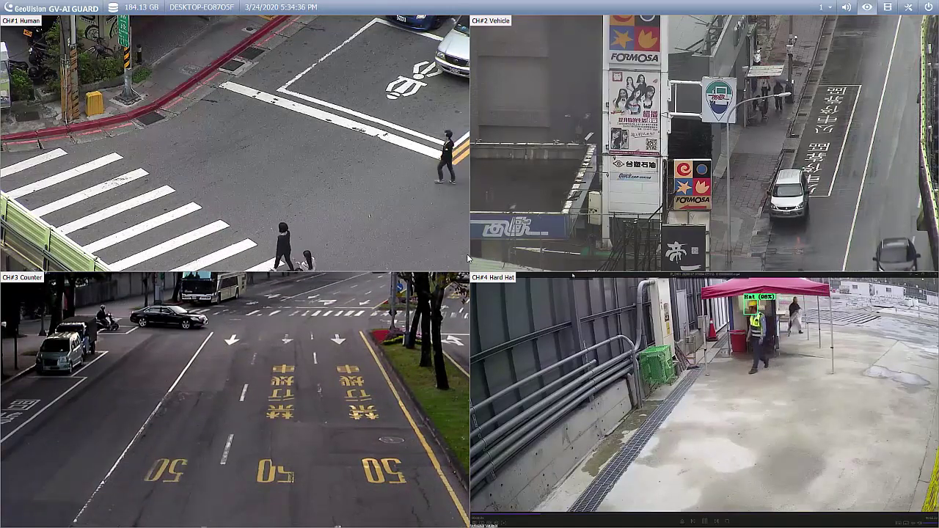
pyautogui.moveTo(133, 66)
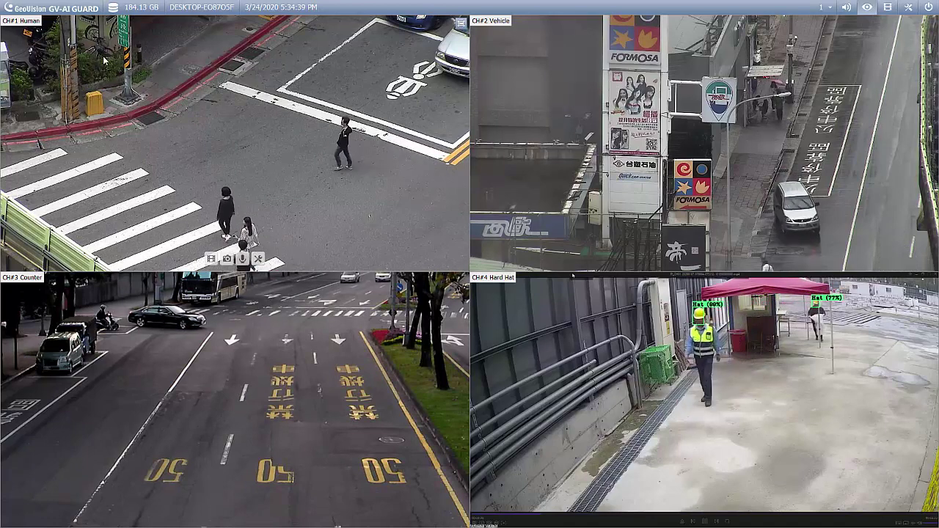
pyautogui.moveTo(565, 80)
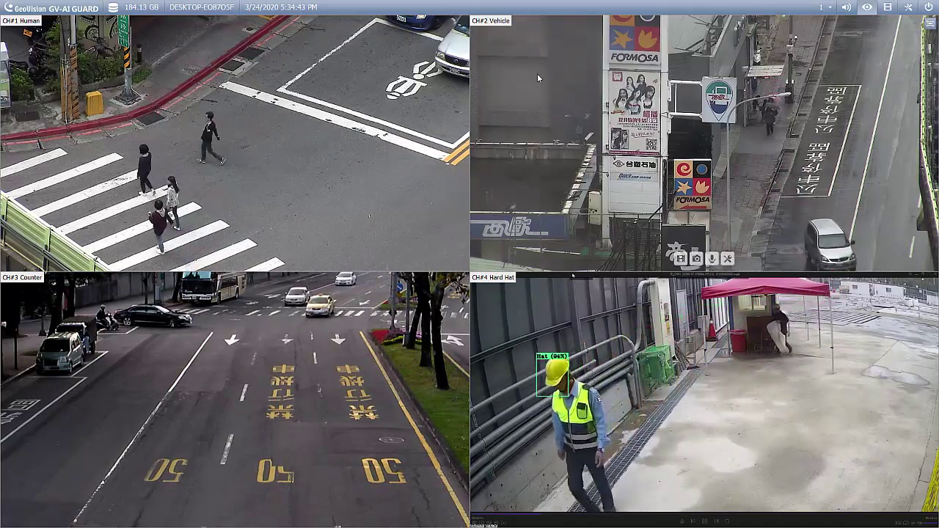
pyautogui.moveTo(115, 256)
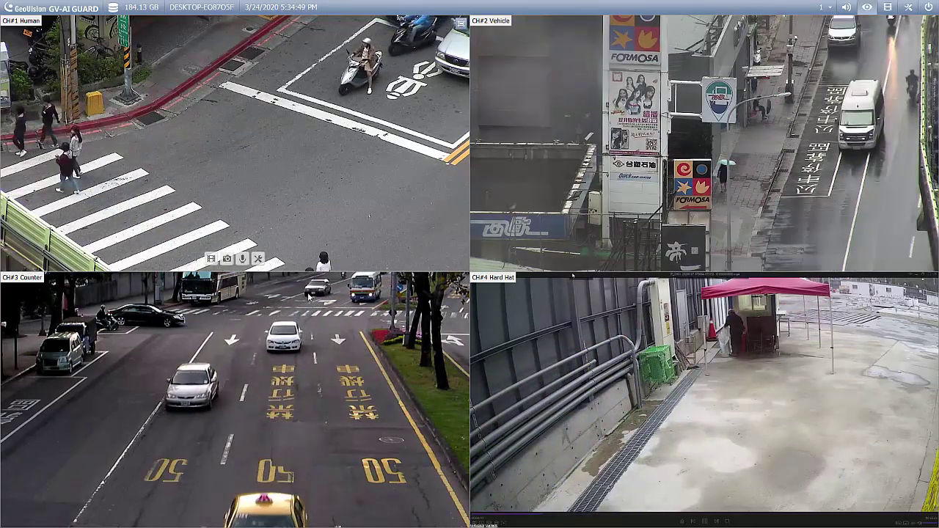
pyautogui.moveTo(534, 305)
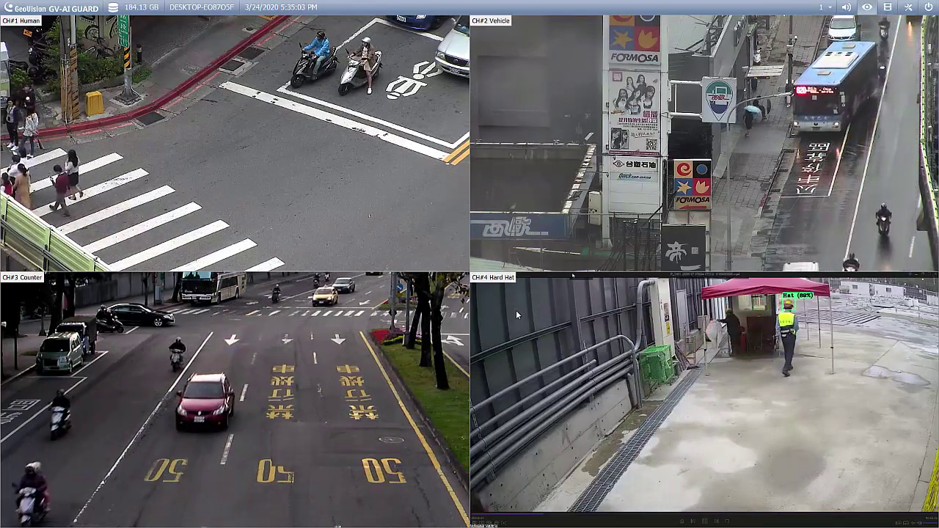
# Show the Human Detection and Vehicle List windows beside the live view and start monitoring the cameras
pyautogui.click(909, 9)
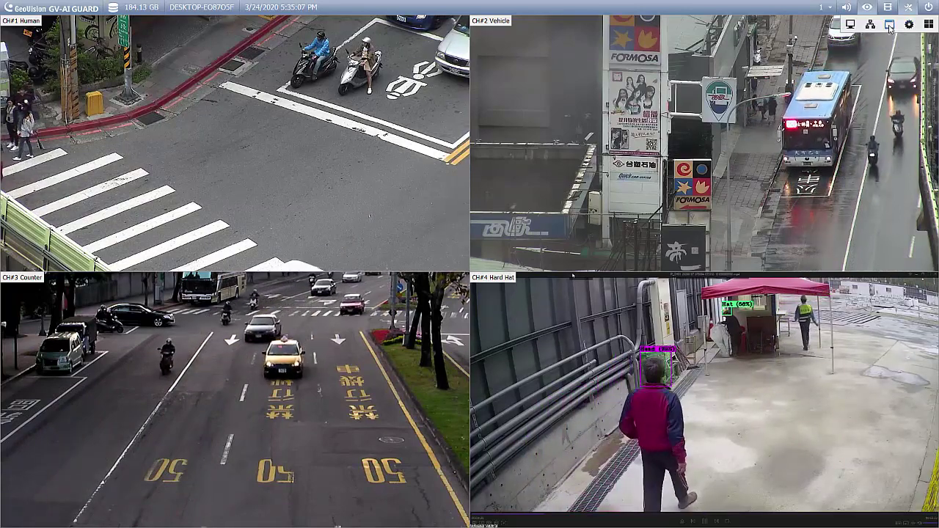
pyautogui.click(889, 24)
pyautogui.click(894, 94)
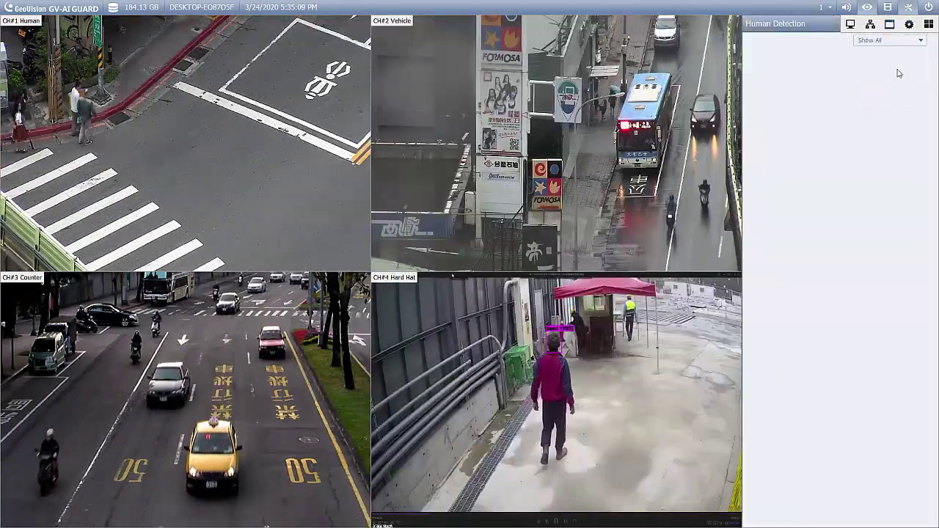
pyautogui.click(889, 24)
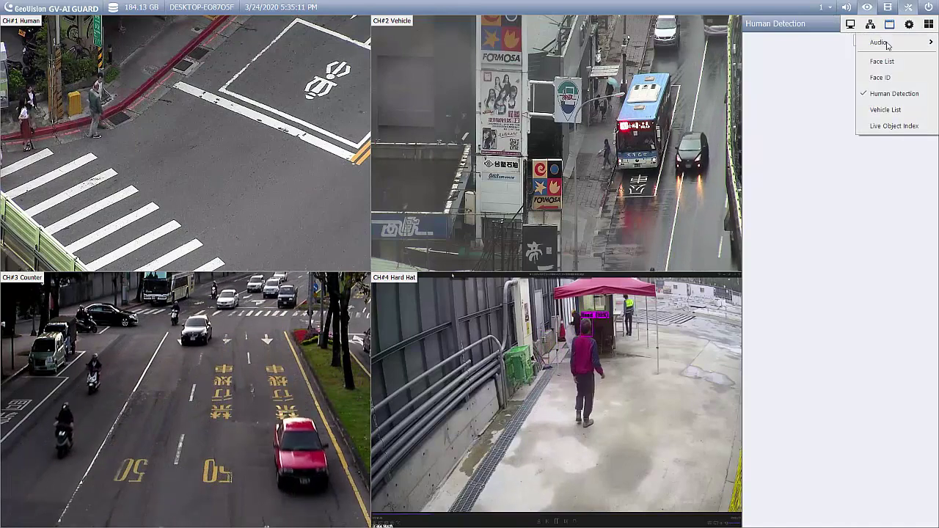
pyautogui.click(894, 109)
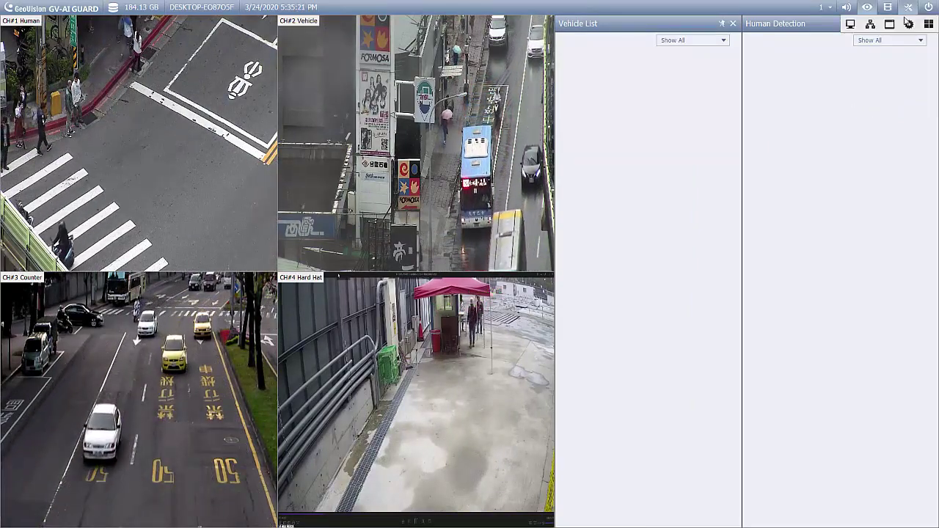
pyautogui.click(854, 26)
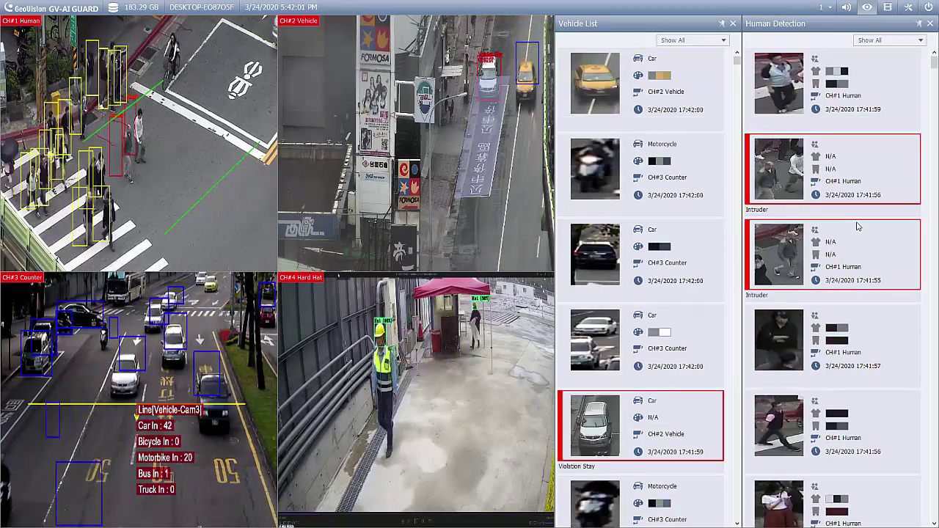
pyautogui.moveTo(187, 153)
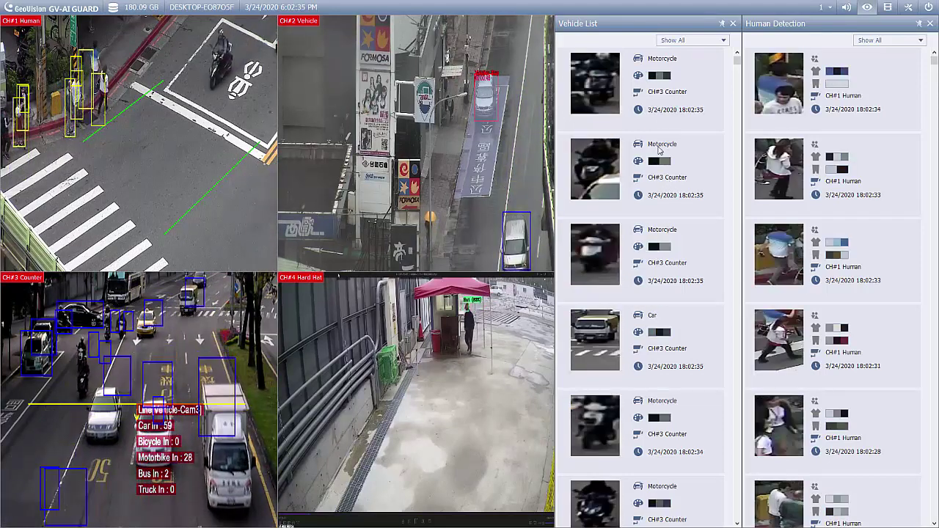
pyautogui.moveTo(490, 117)
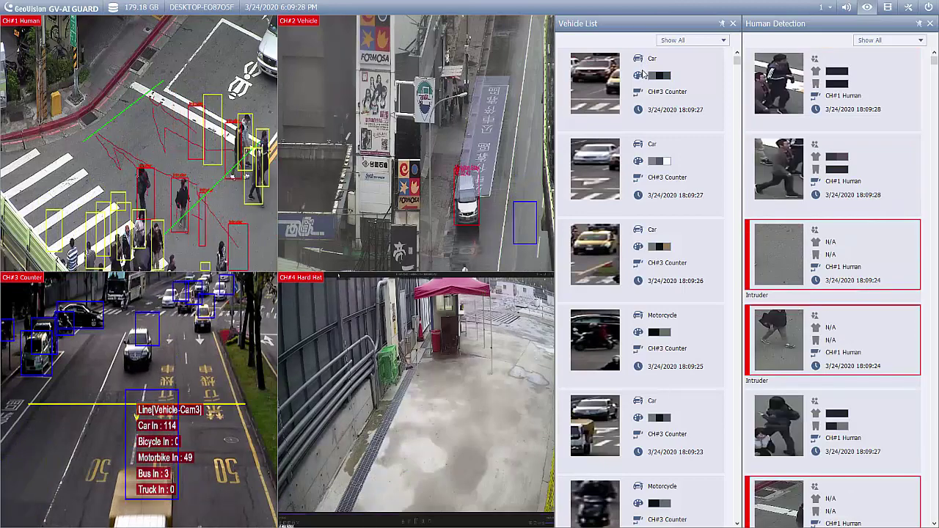
pyautogui.moveTo(139, 298)
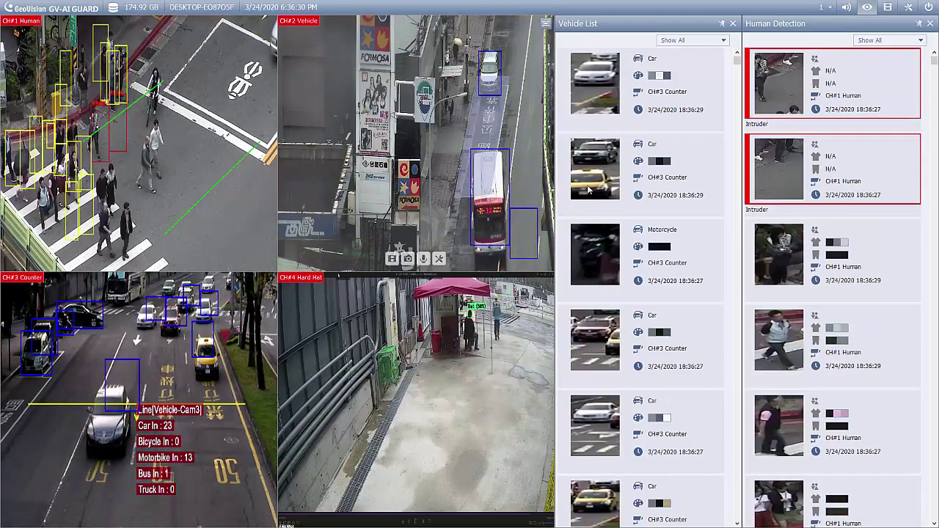
# Open the Human Detection settings for camera CH#1 Human from the Video Process setup
pyautogui.click(908, 7)
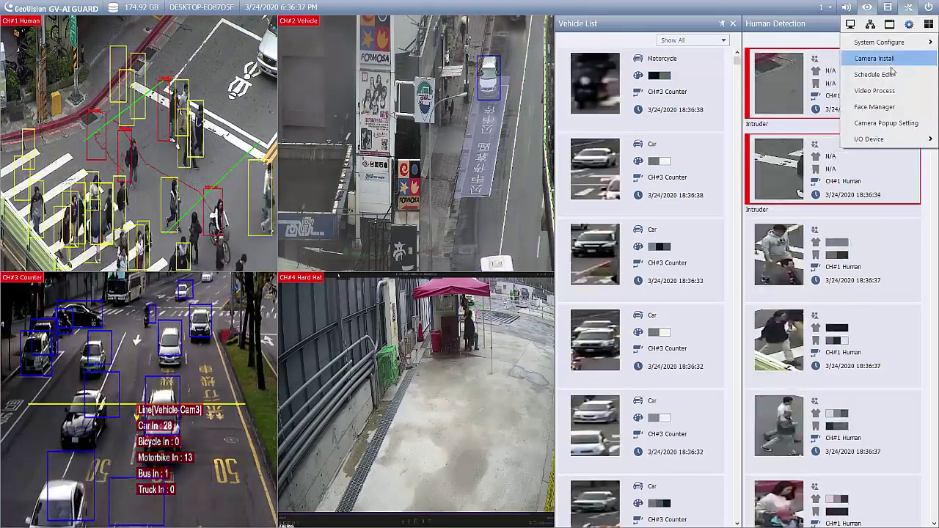
pyautogui.click(875, 91)
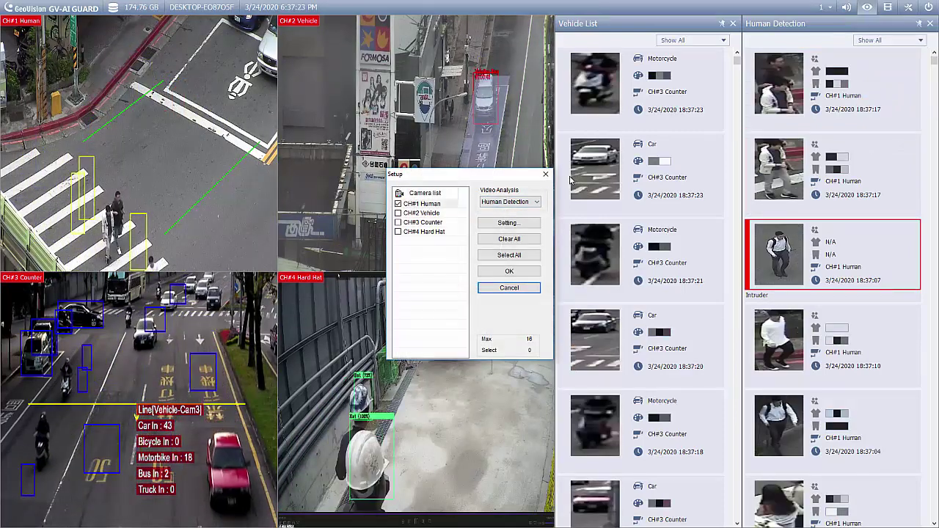
pyautogui.click(517, 201)
pyautogui.click(505, 211)
pyautogui.click(446, 207)
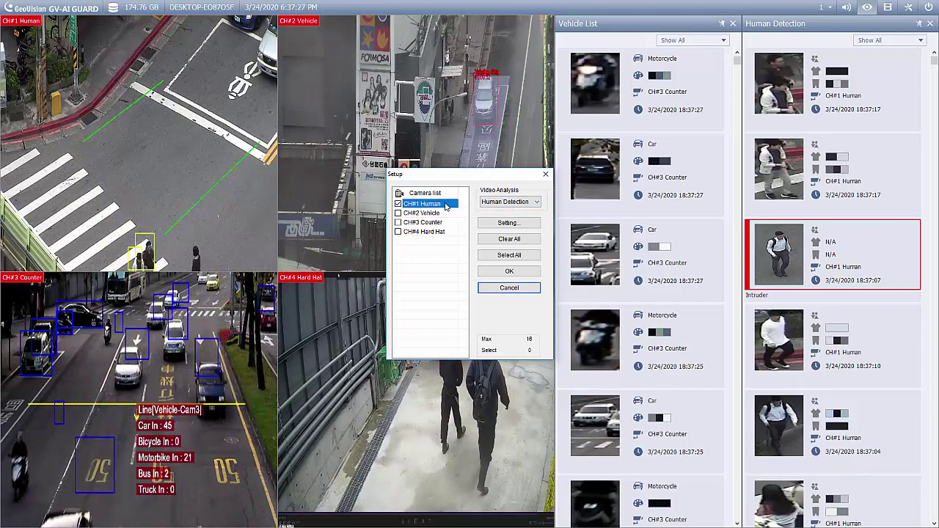
pyautogui.click(498, 227)
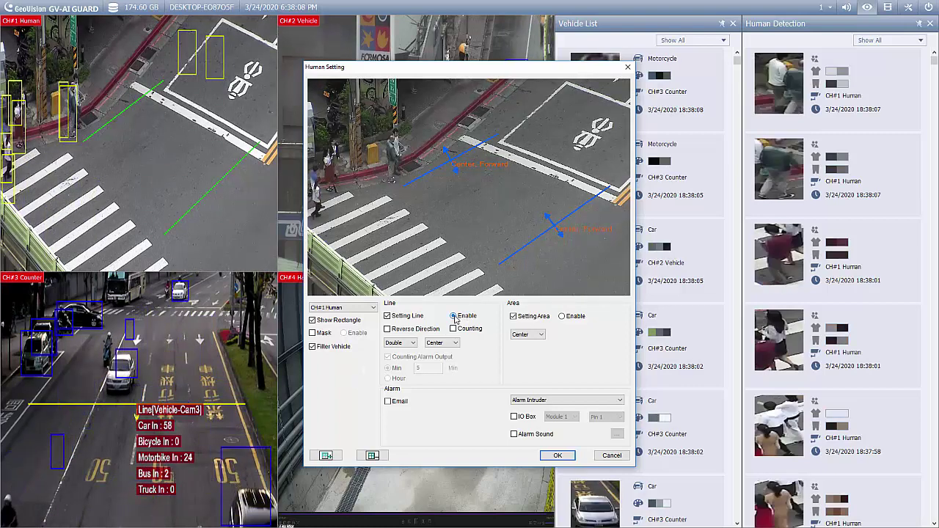
# Erase the existing detection lines on CH#1 Human and draw two new roughly parallel diagonal lines across the road beside the crosswalk
pyautogui.click(372, 455)
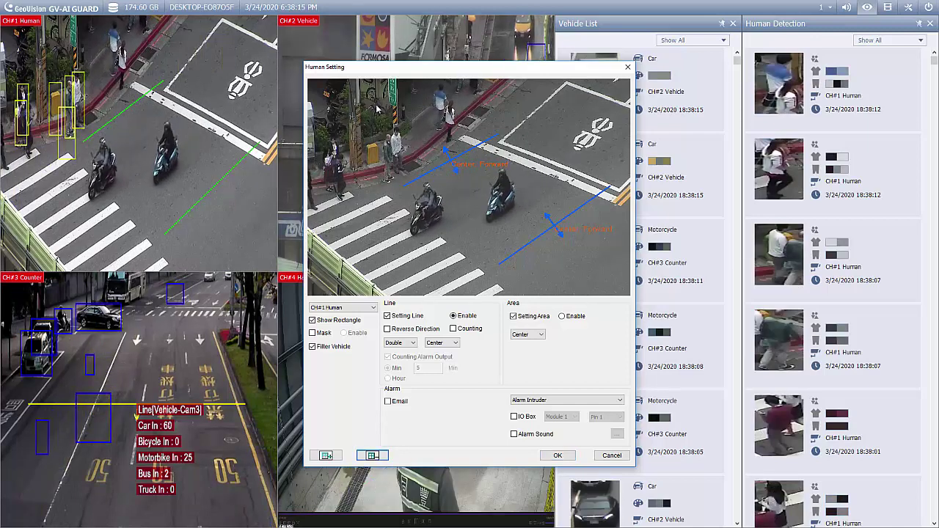
pyautogui.moveTo(371, 106)
pyautogui.mouseDown()
pyautogui.moveTo(470, 193)
pyautogui.moveTo(540, 286)
pyautogui.moveTo(621, 293)
pyautogui.mouseUp()
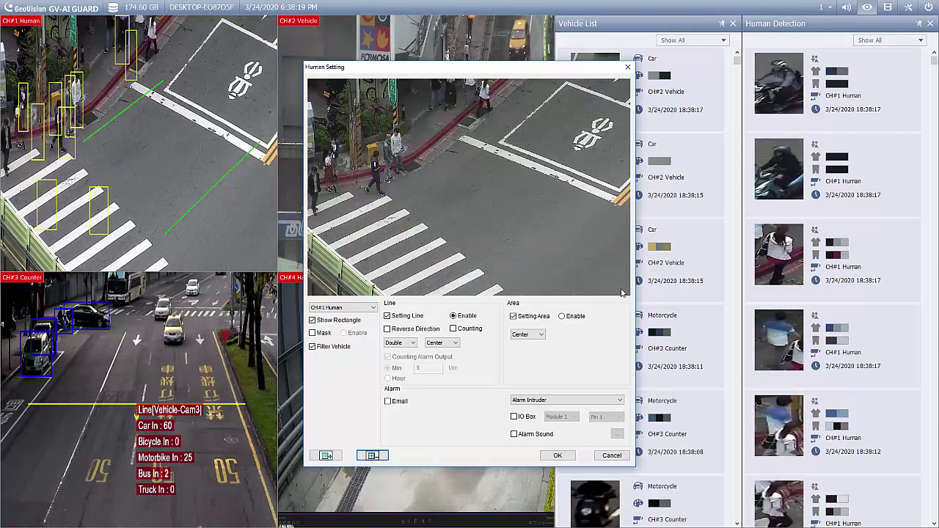
pyautogui.click(326, 455)
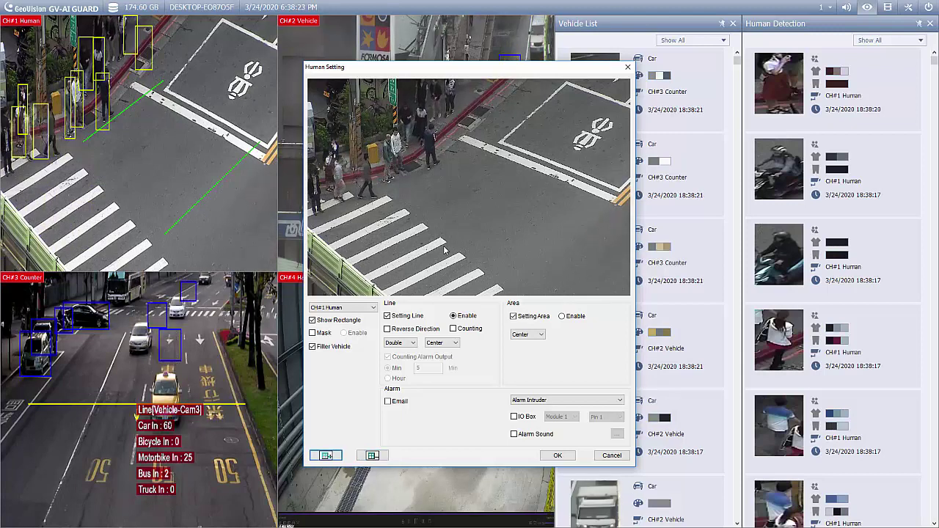
pyautogui.moveTo(515, 107); pyautogui.dragTo(415, 186)
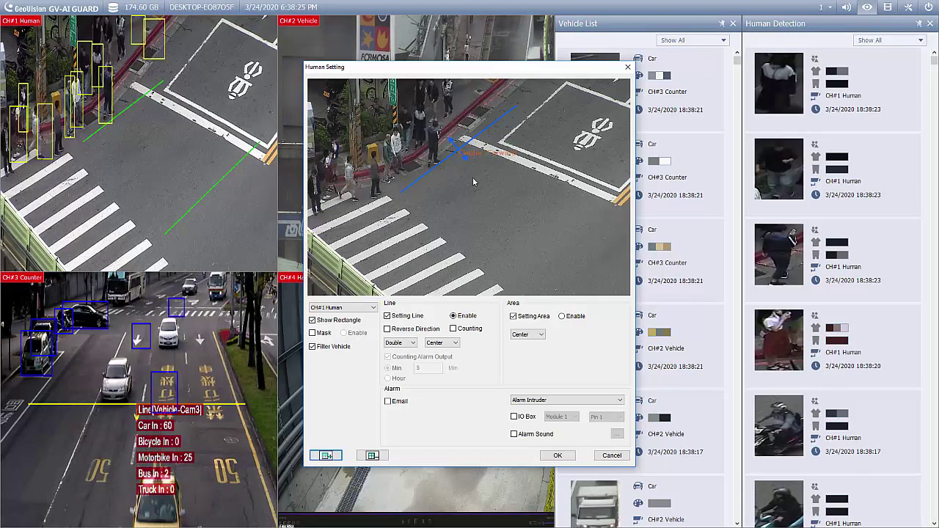
pyautogui.moveTo(608, 153); pyautogui.dragTo(526, 257)
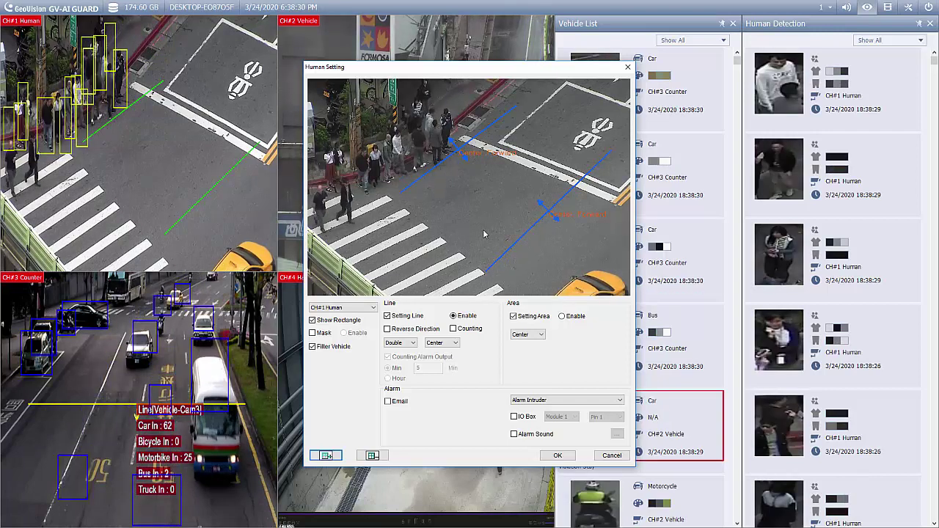
# Set the CH#1 Human lines to Double direction with Center detection, and enable the Email and IO Box alarms
pyautogui.click(412, 343)
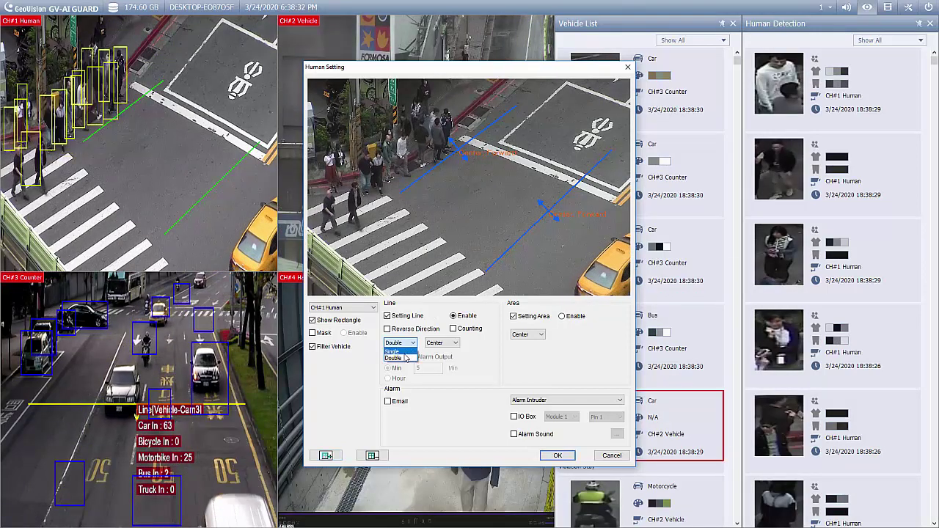
pyautogui.click(402, 358)
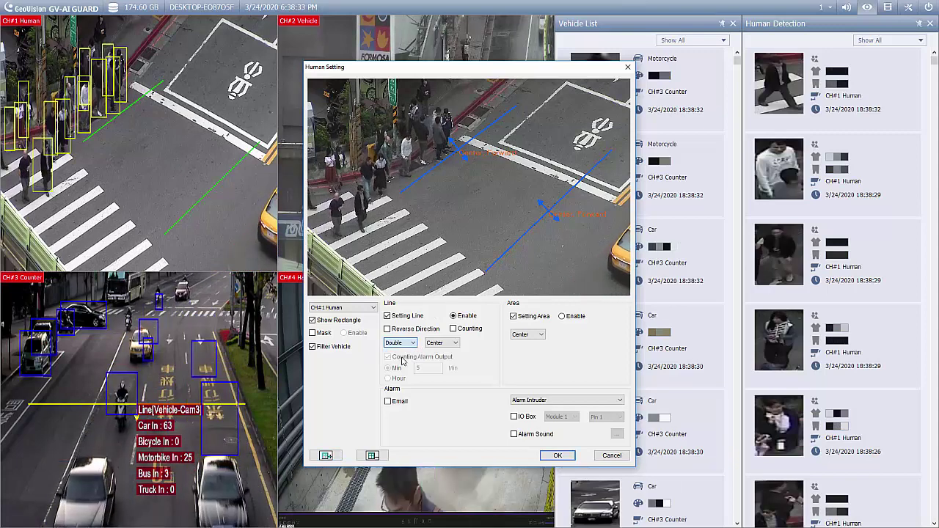
pyautogui.click(449, 342)
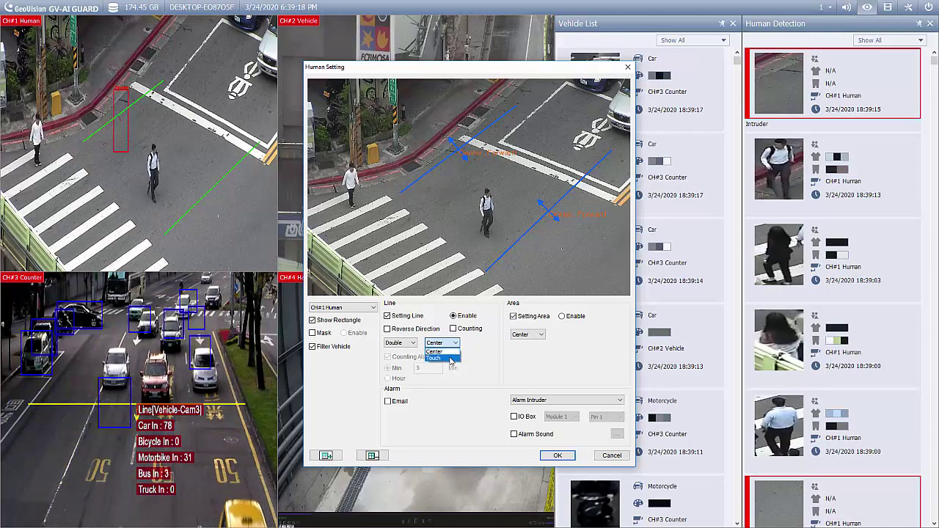
pyautogui.click(451, 350)
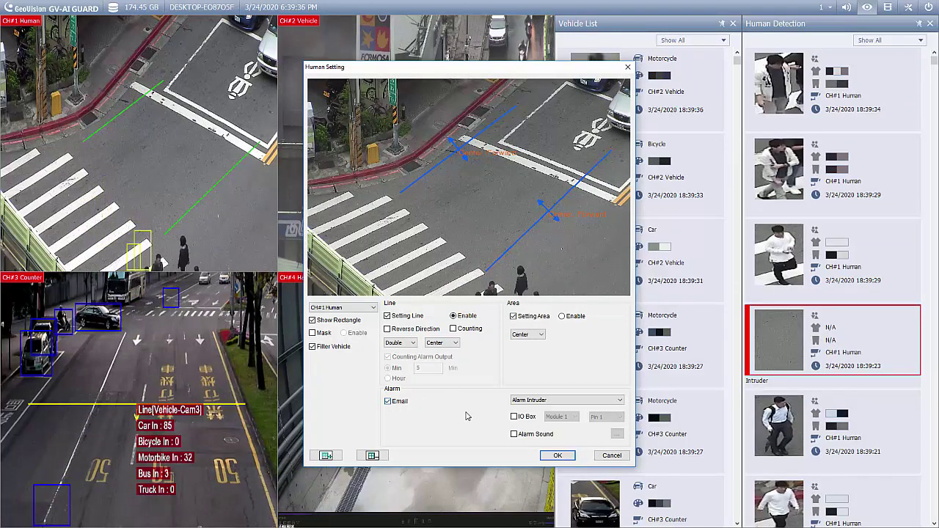
pyautogui.click(515, 417)
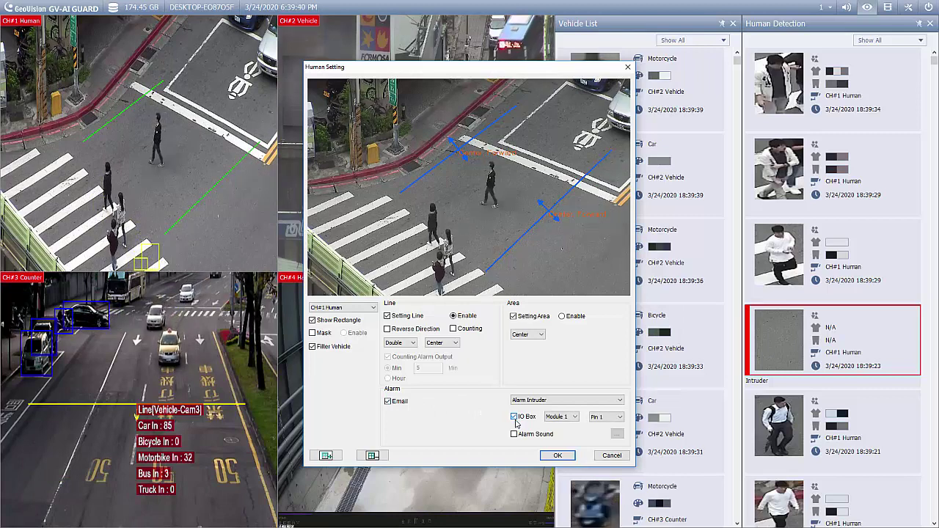
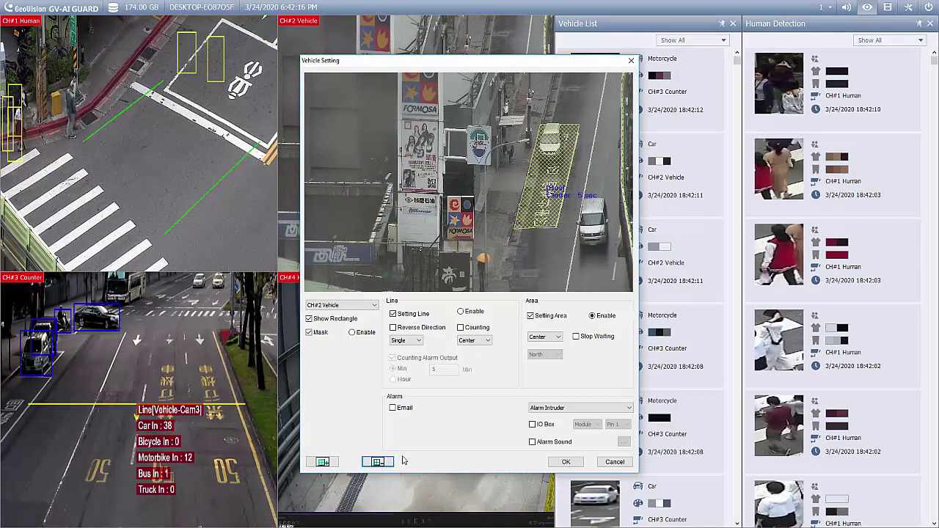
# Erase the existing detection area on CH#2 Vehicle and outline a new four-sided area around the marked roadside bay
pyautogui.moveTo(461, 86); pyautogui.dragTo(617, 277)
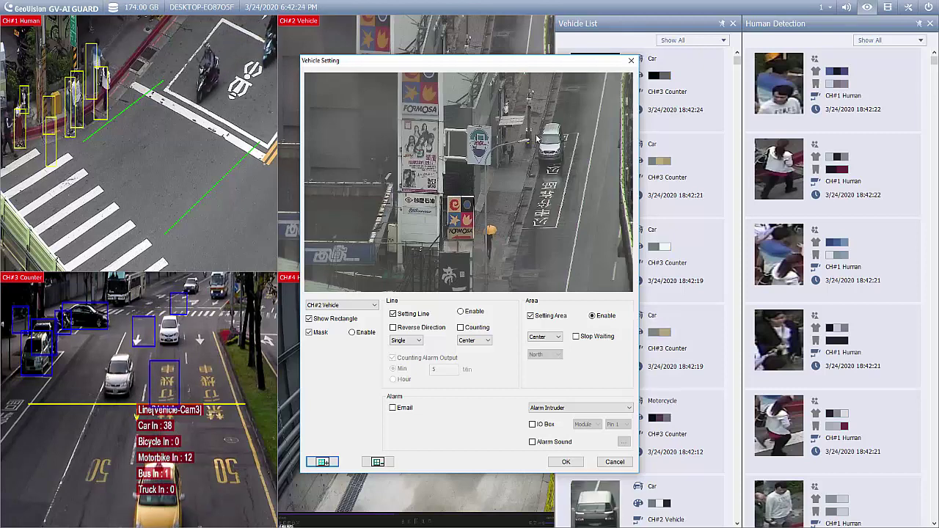
pyautogui.click(579, 135)
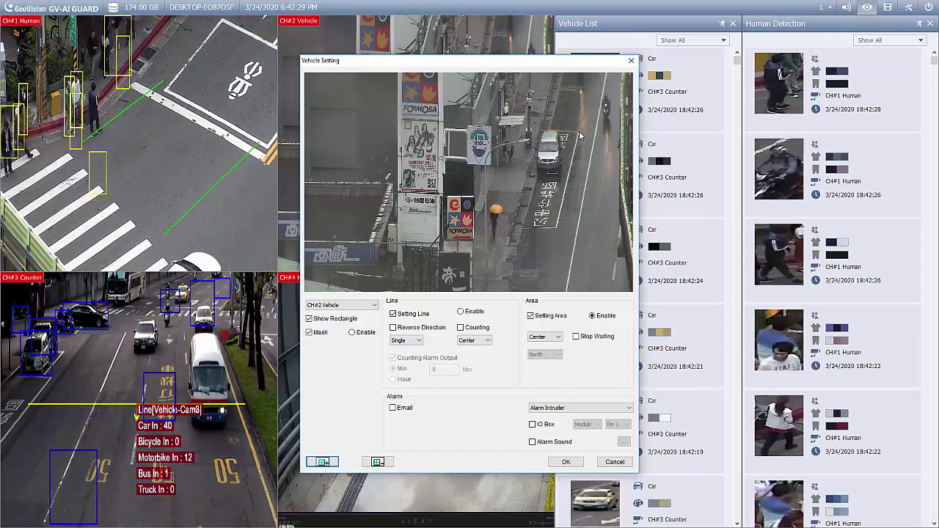
pyautogui.click(555, 229)
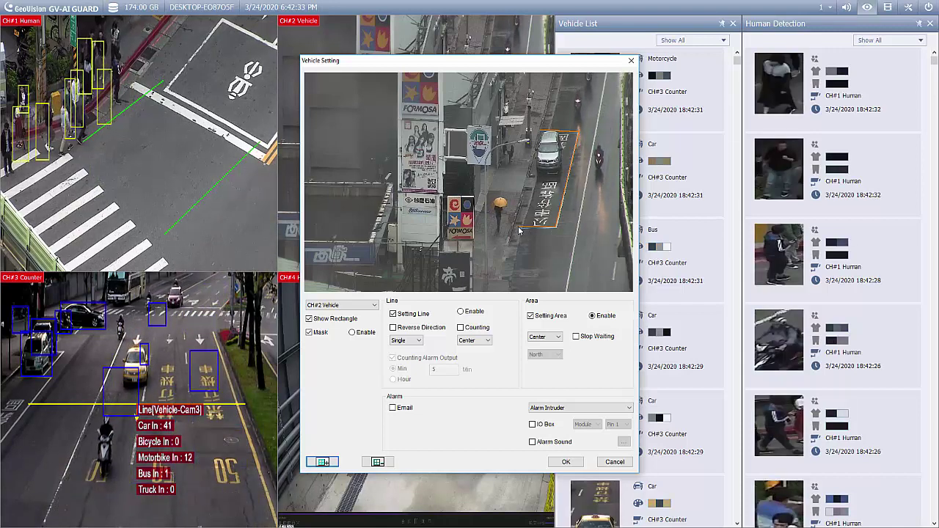
pyautogui.click(519, 232)
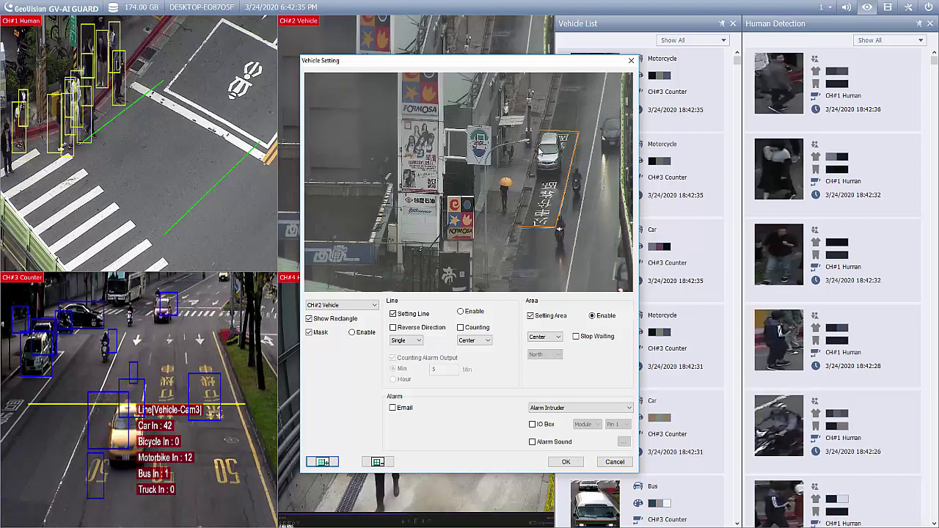
pyautogui.rightClick(532, 163)
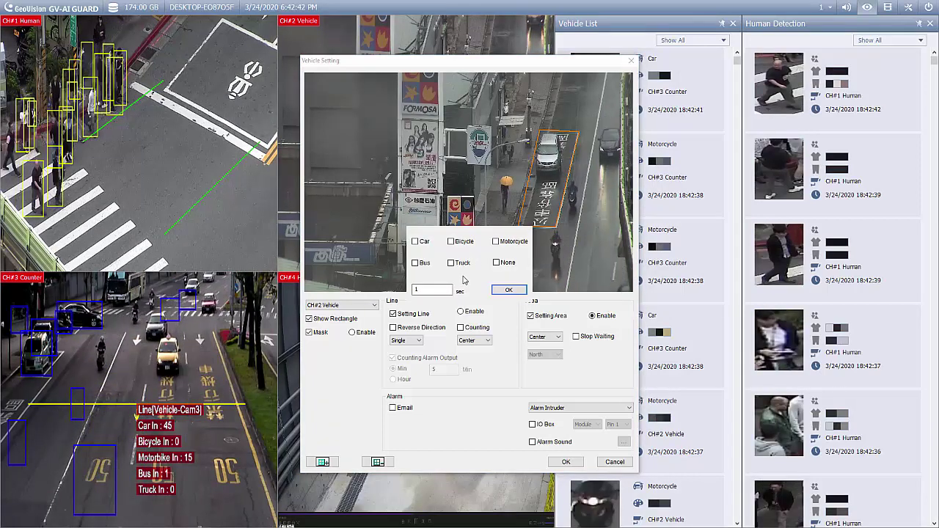
# Set the new vehicle area to detect Car with a stay time of 10 seconds
pyautogui.click(415, 242)
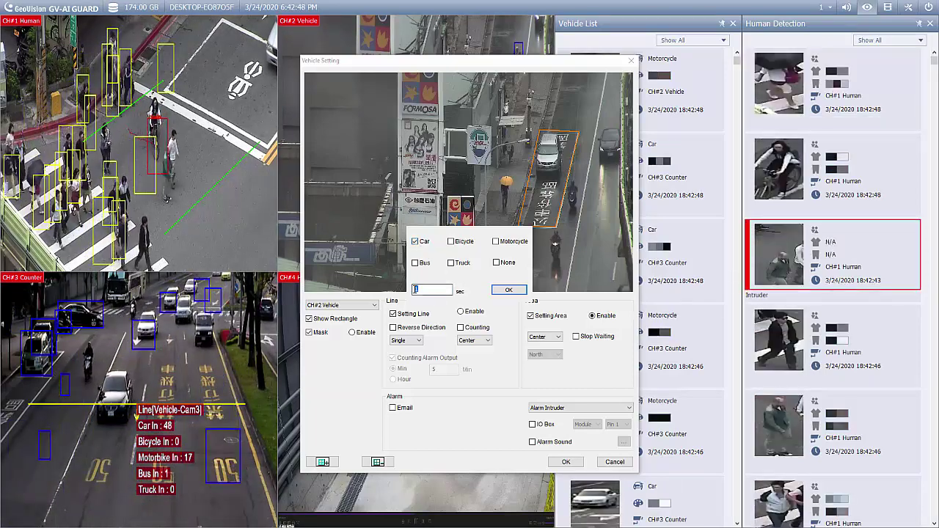
pyautogui.write('0')
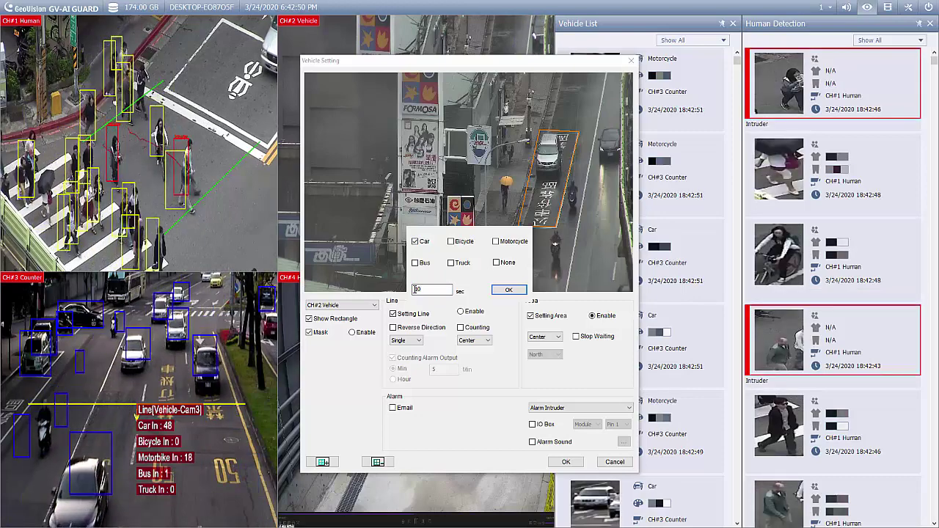
pyautogui.click(506, 291)
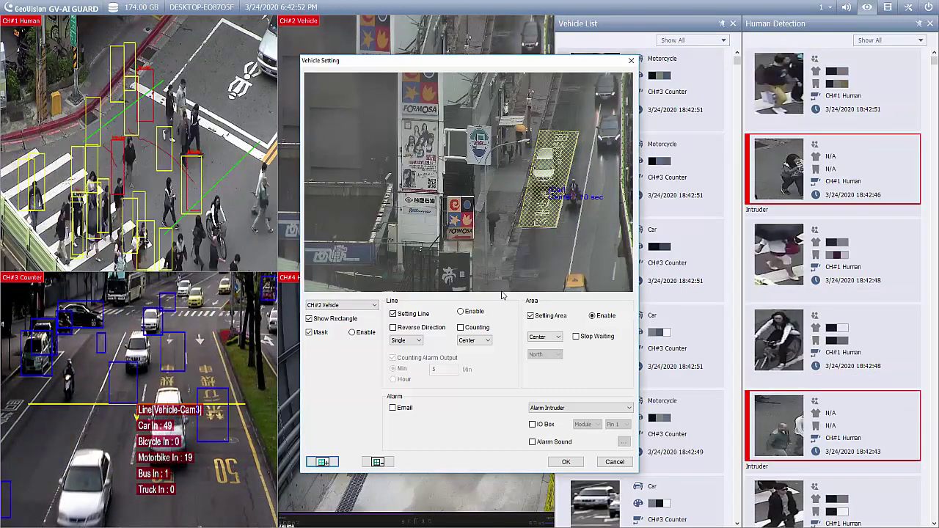
# Enable the Email, IO Box and Alarm Sound alarms for the CH#2 Vehicle detection area
pyautogui.click(480, 341)
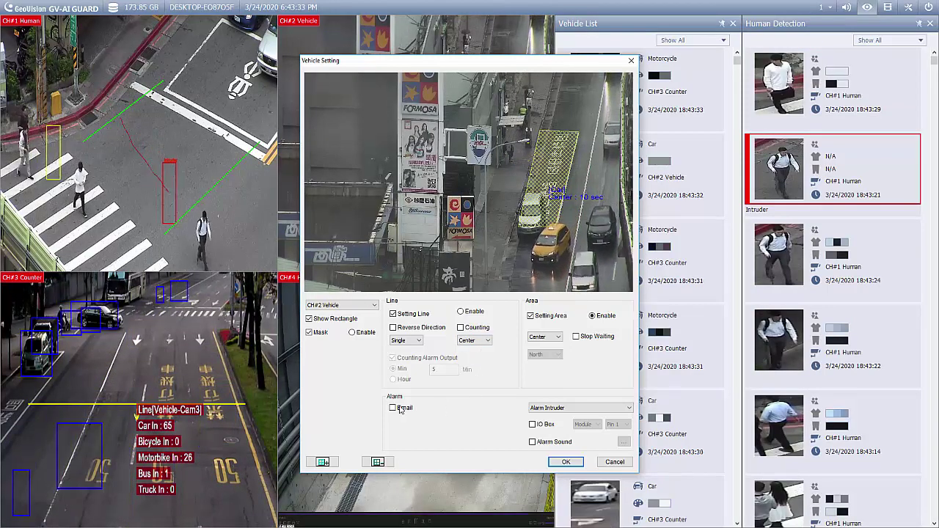
pyautogui.click(531, 425)
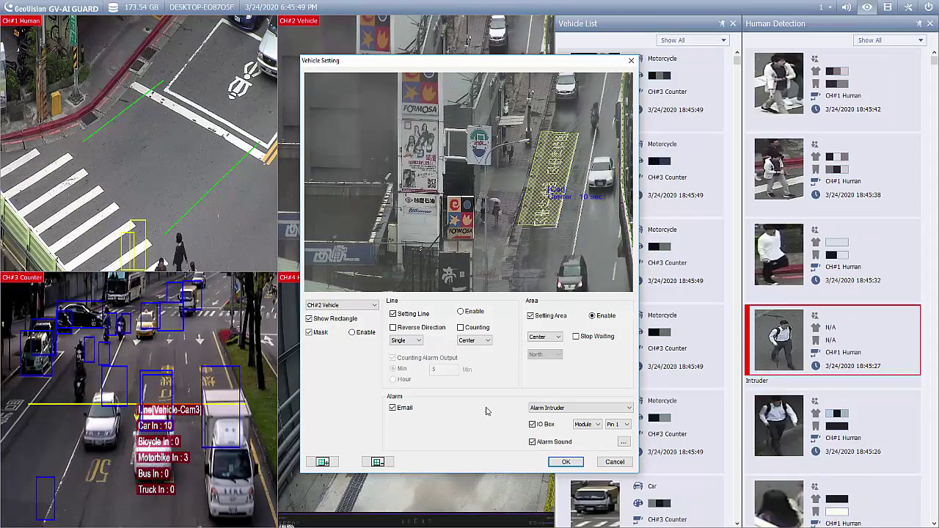
# For CH#3 Counter, erase the existing counting line and draw a new horizontal detection line across the full width of the road
pyautogui.click(318, 306)
pyautogui.click(323, 321)
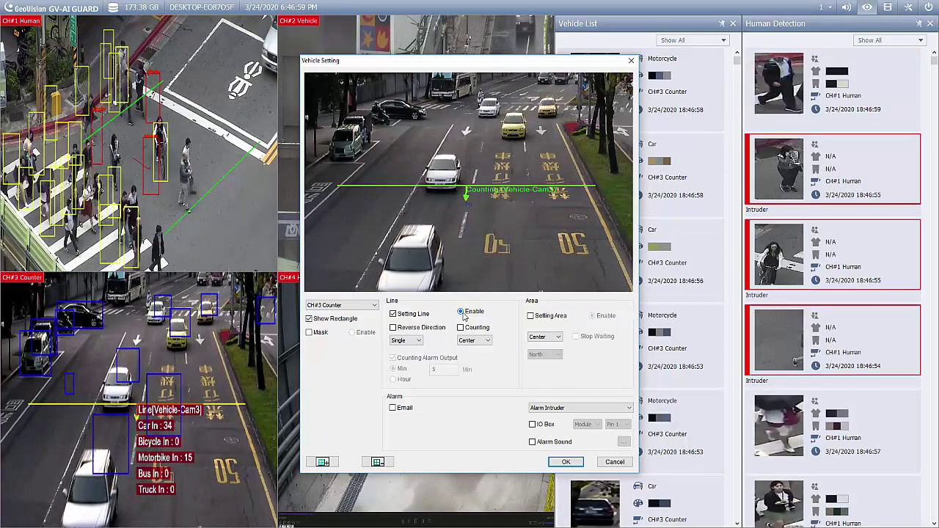
pyautogui.click(378, 462)
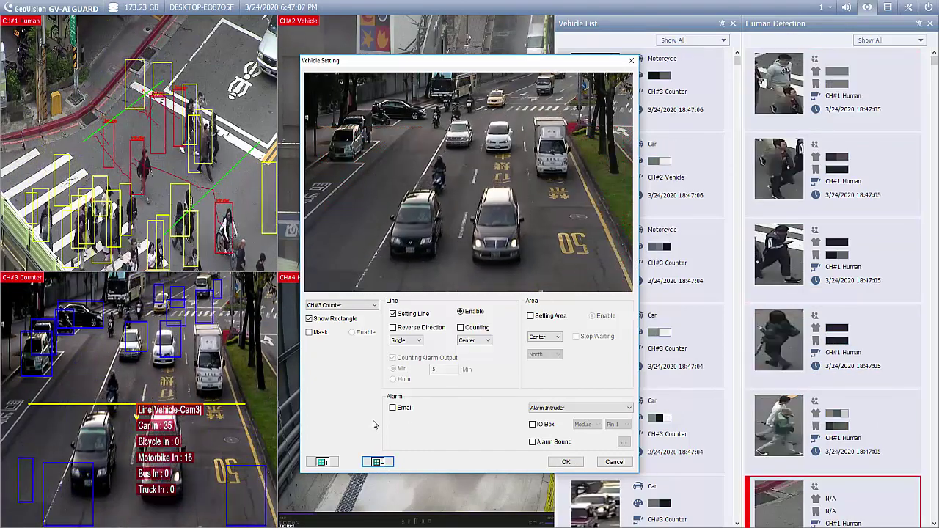
pyautogui.click(329, 463)
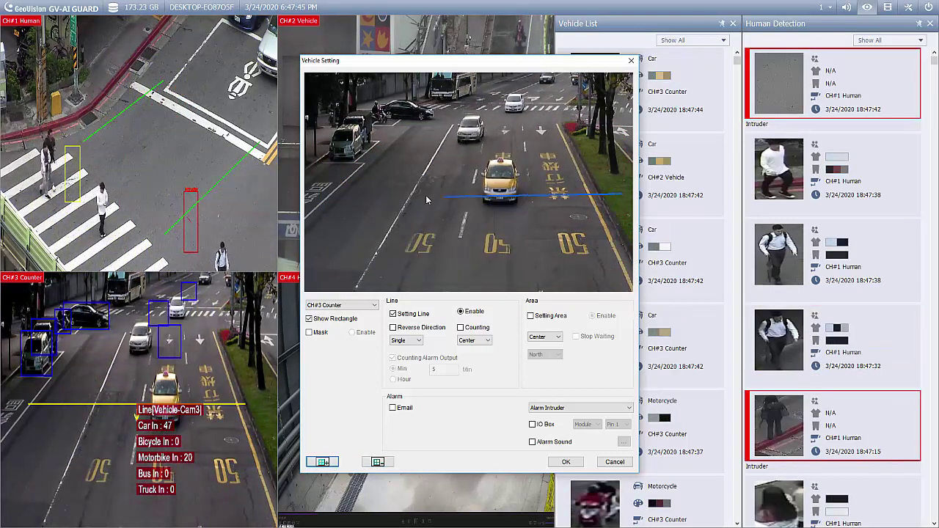
pyautogui.click(315, 199)
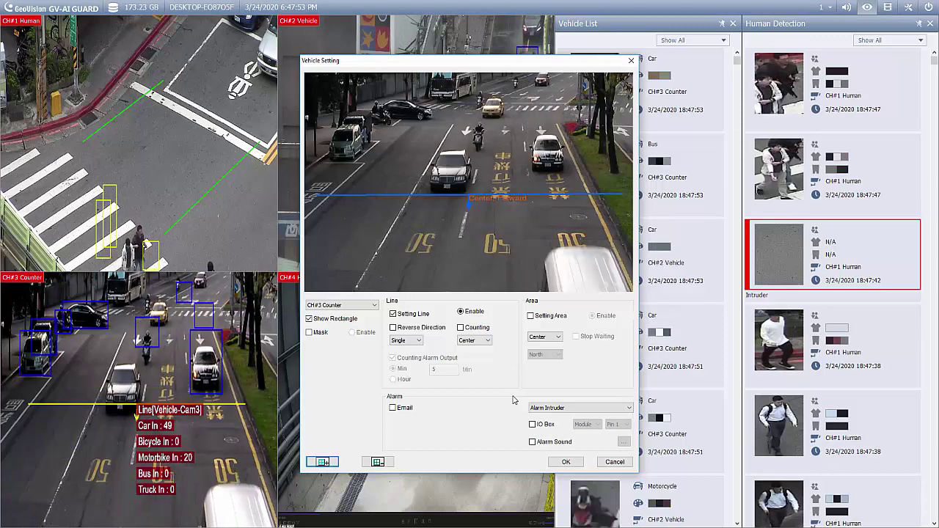
# Enable the IO Box, Alarm Sound and Email alarms for the CH#3 Counter line, and close the vehicle detection setup
pyautogui.click(532, 424)
pyautogui.click(532, 442)
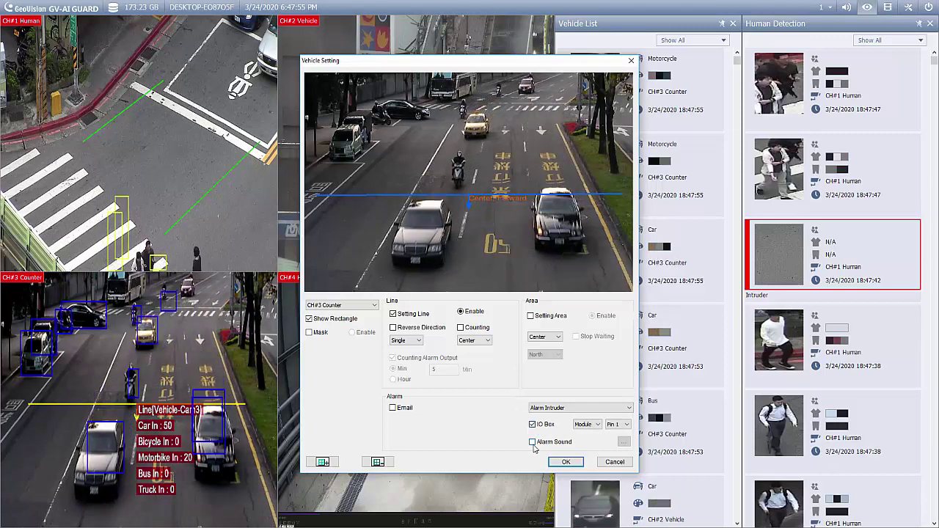
pyautogui.click(404, 408)
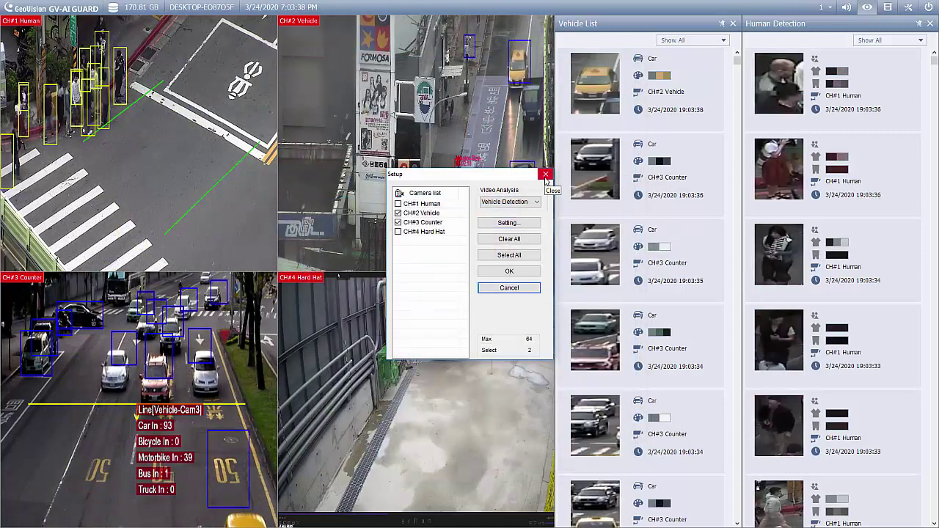
pyautogui.click(545, 176)
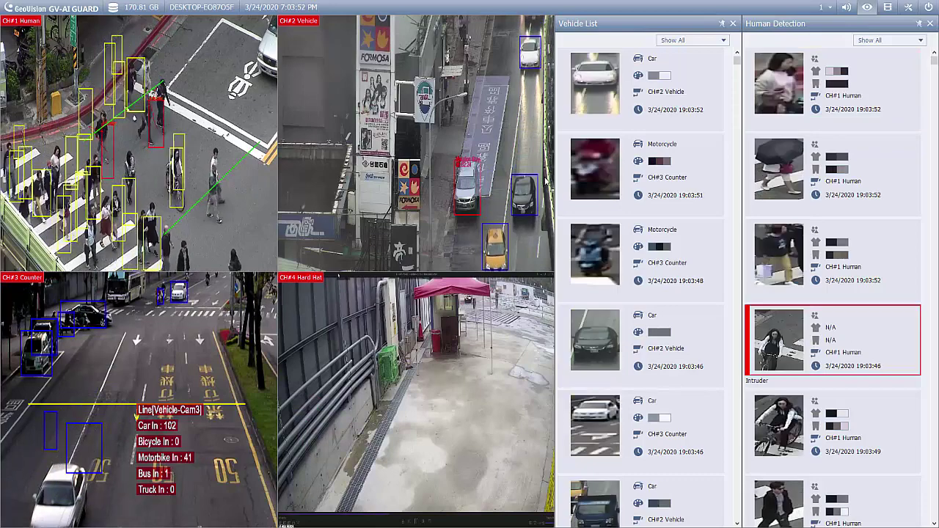
# Switch from live view to playback and open the Human / Vehicle Filter lists
pyautogui.click(888, 8)
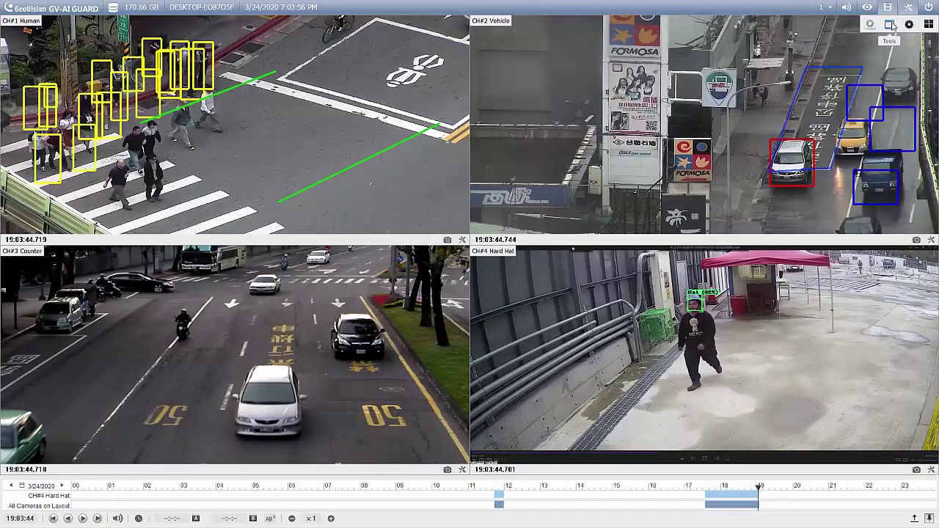
pyautogui.click(889, 26)
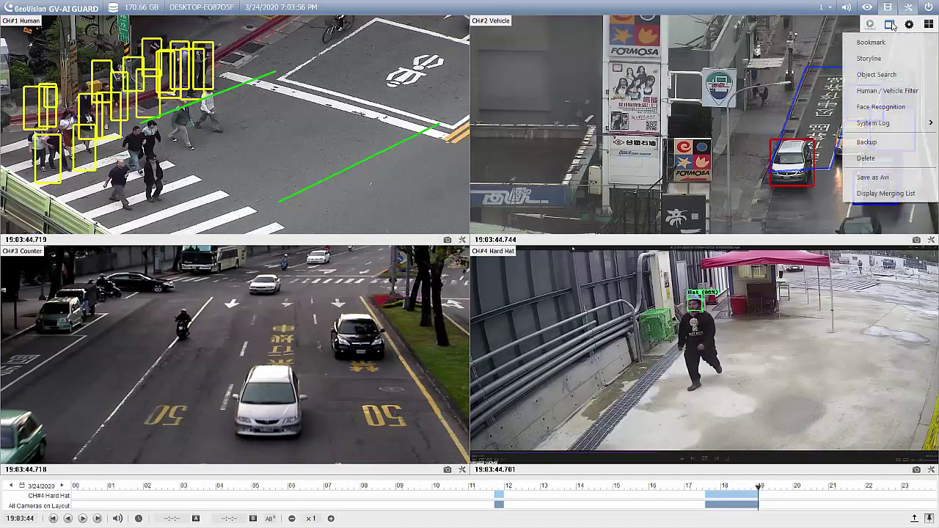
pyautogui.click(878, 91)
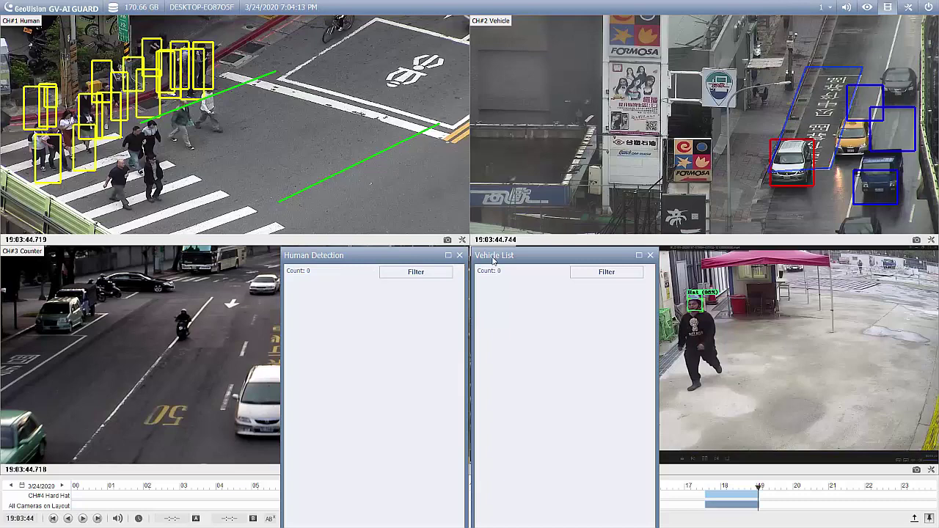
# Filter human detections by CH#1 Human, 3/24/2020 00:04:31 to 23:04:31, black upper and lower body colors, and event type Intruder
pyautogui.click(415, 272)
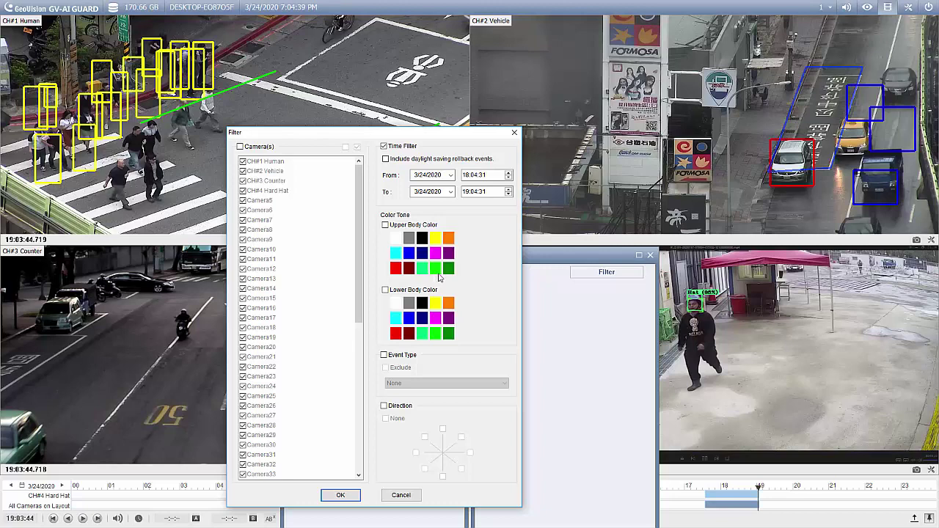
pyautogui.click(240, 147)
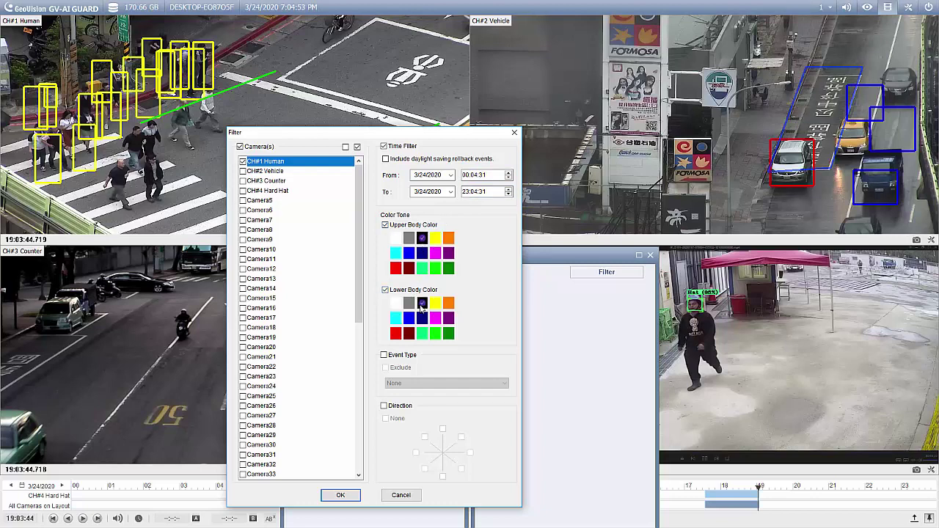
pyautogui.click(404, 383)
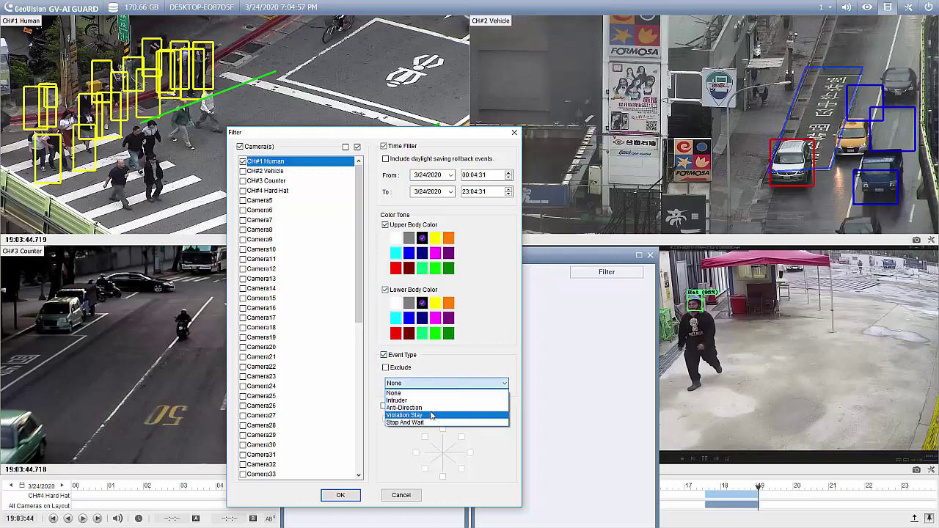
pyautogui.click(422, 400)
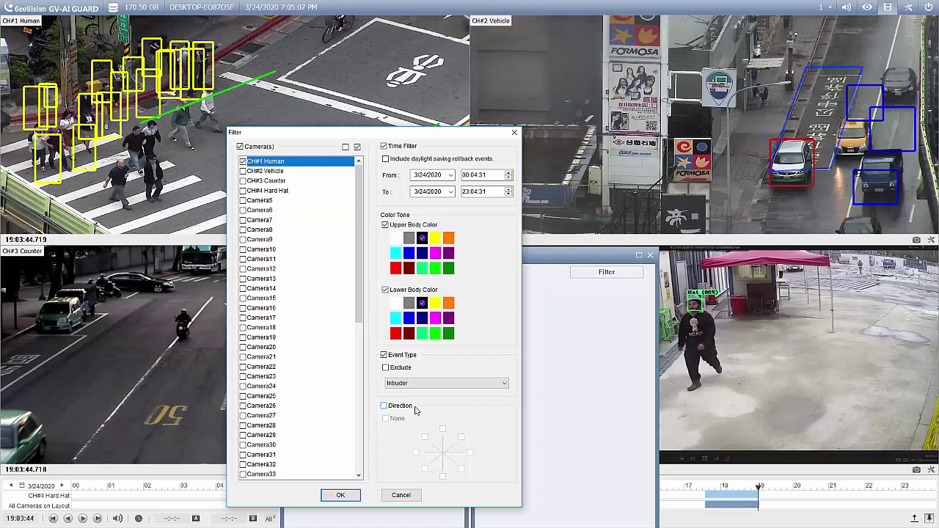
# Apply the human detection filter and play back the CH#1 Human recording from 18:59:33
pyautogui.click(341, 496)
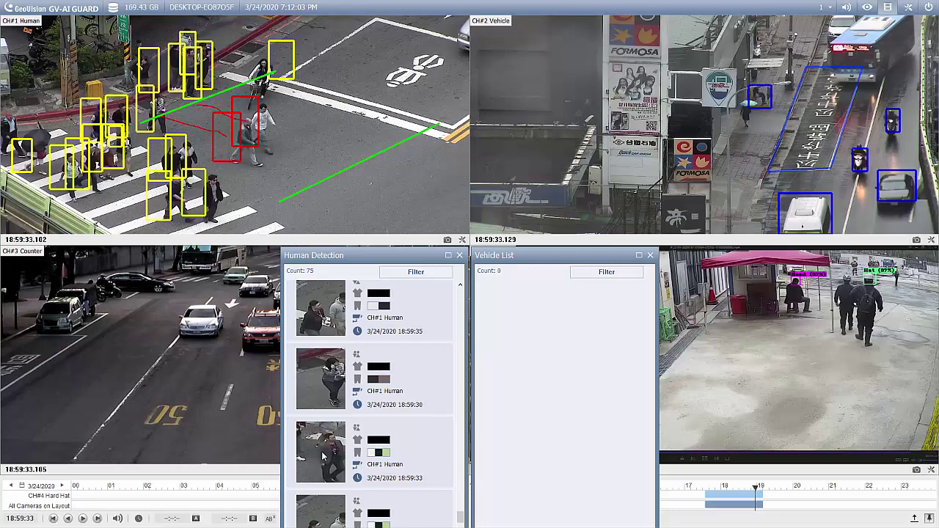
pyautogui.click(84, 519)
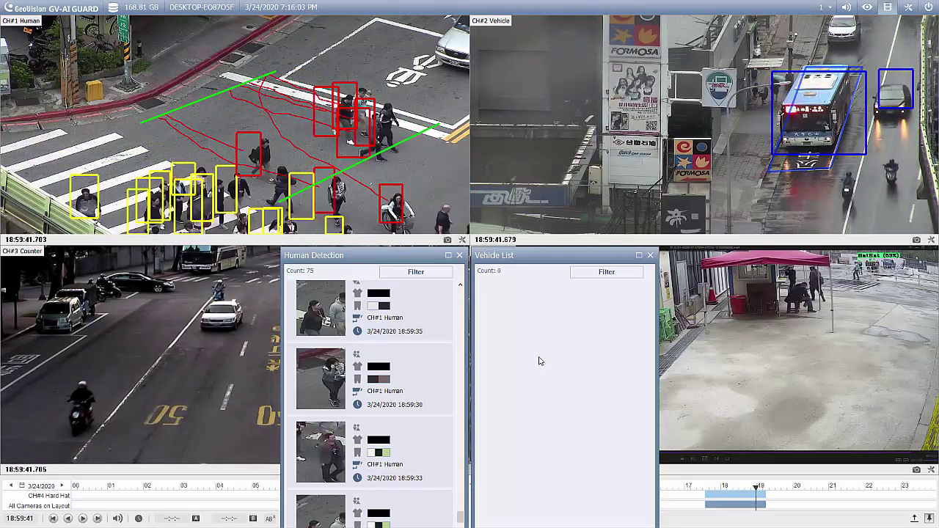
# Limit the vehicle list filter to CH#2 Vehicle and the time range 00:16:06 to 23:16:06 on 3/24/2020
pyautogui.click(598, 272)
pyautogui.click(438, 162)
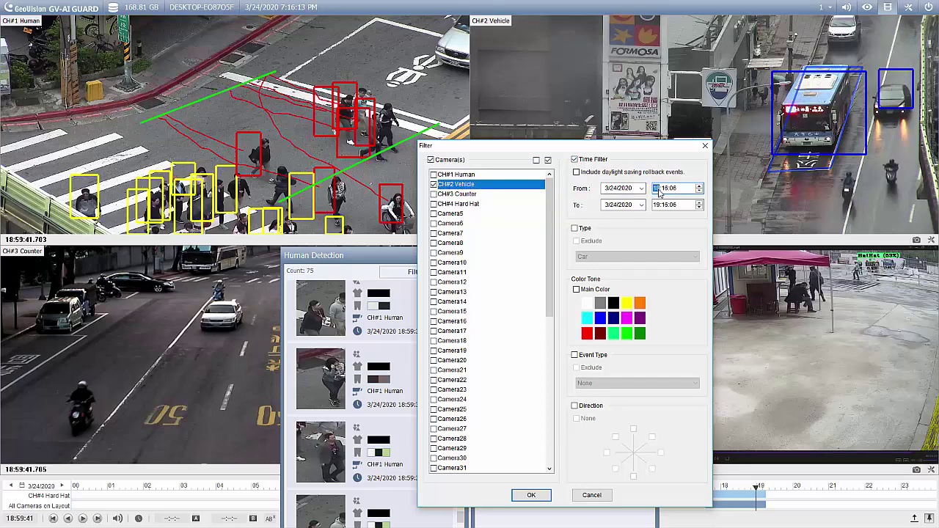
pyautogui.write('00')
pyautogui.click(657, 206)
# Restrict the vehicle filter to type Car with white, gray and black as main colors
pyautogui.click(576, 229)
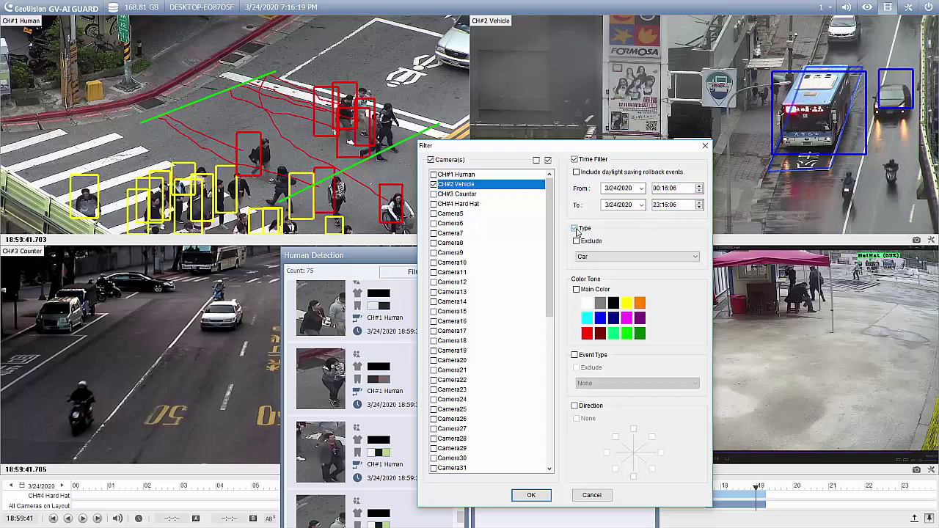
pyautogui.click(590, 257)
pyautogui.click(589, 266)
pyautogui.click(576, 290)
pyautogui.click(600, 304)
pyautogui.click(613, 304)
# Set the vehicle filter's event type to Violation Stay and apply the filter
pyautogui.click(576, 356)
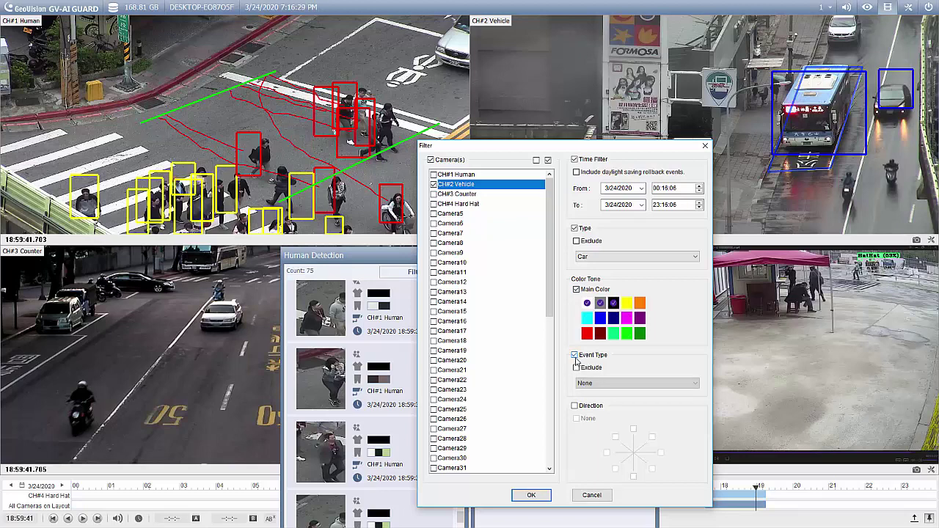
pyautogui.click(593, 384)
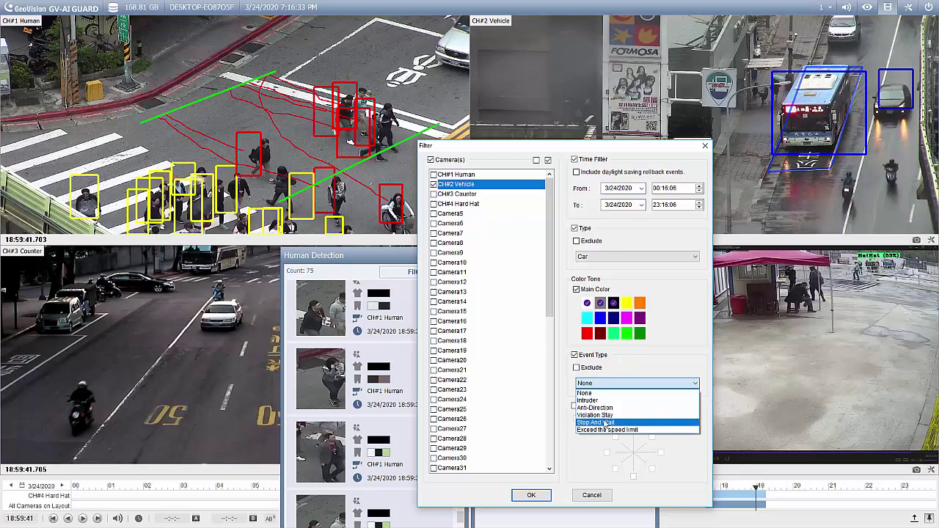
pyautogui.click(600, 415)
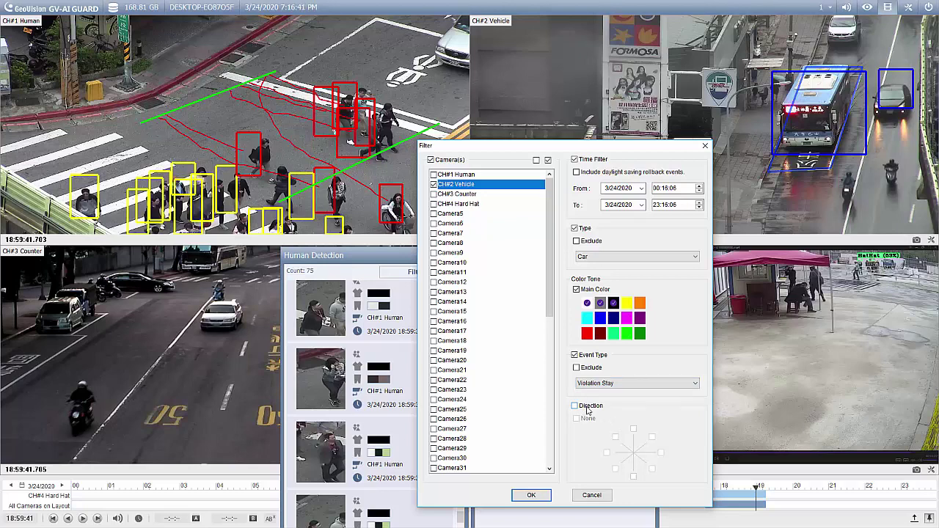
pyautogui.click(531, 495)
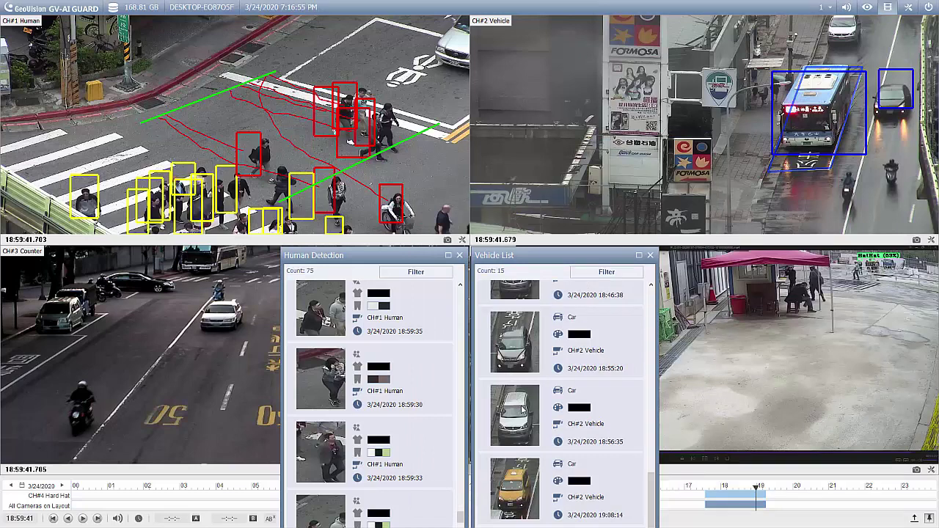
# Play back the CH#2 Vehicle recording of the car detected at 18:56:35
pyautogui.click(523, 411)
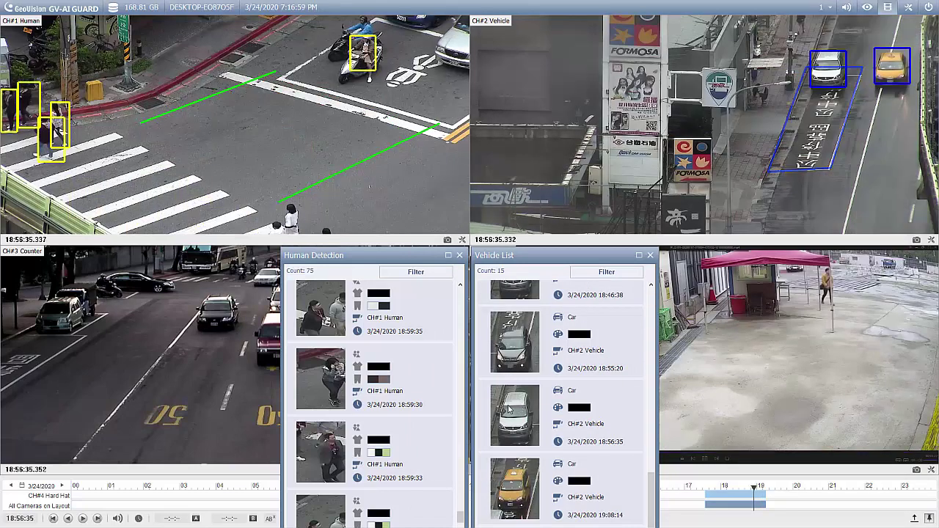
pyautogui.click(83, 519)
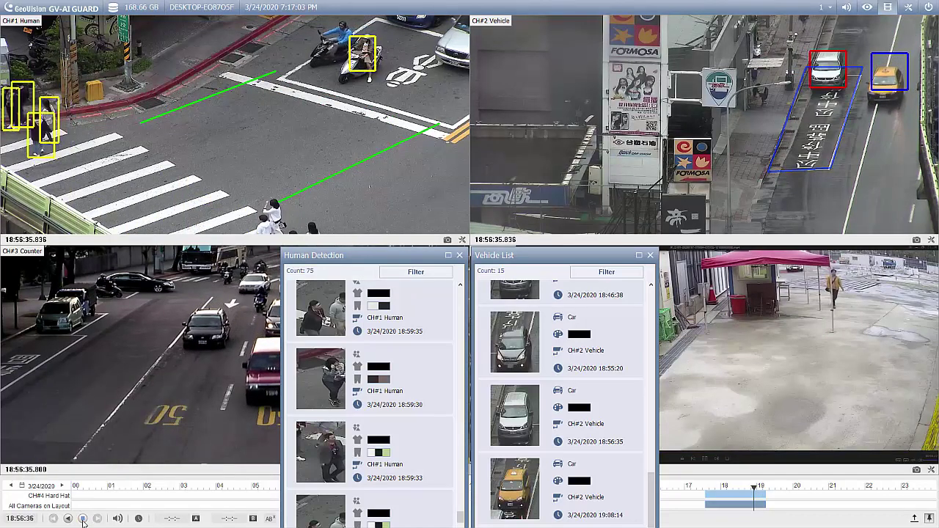